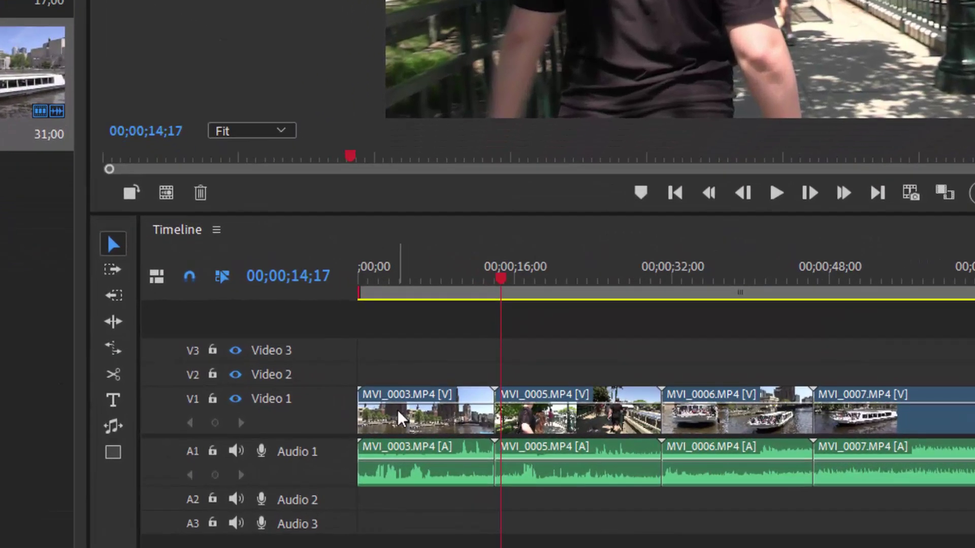
# - Apply Fade In Video to the first clip, MVI_0003, from its right-click Fade menu
pyautogui.click(396, 415)
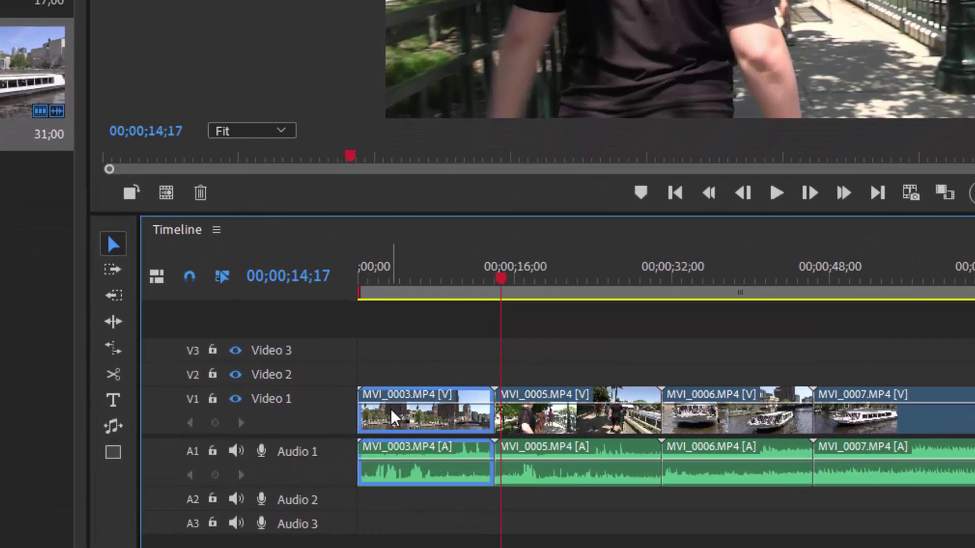
pyautogui.rightClick(379, 409)
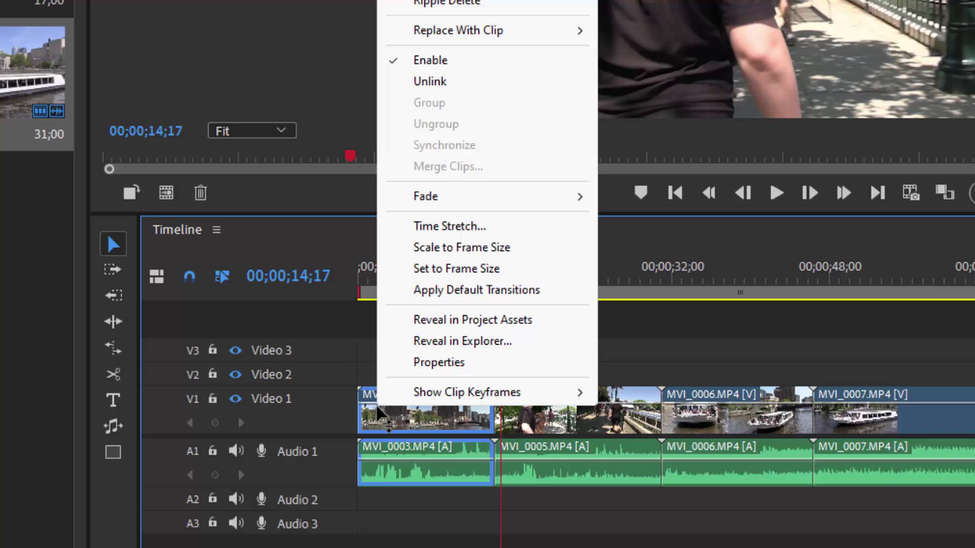
pyautogui.moveTo(480, 203)
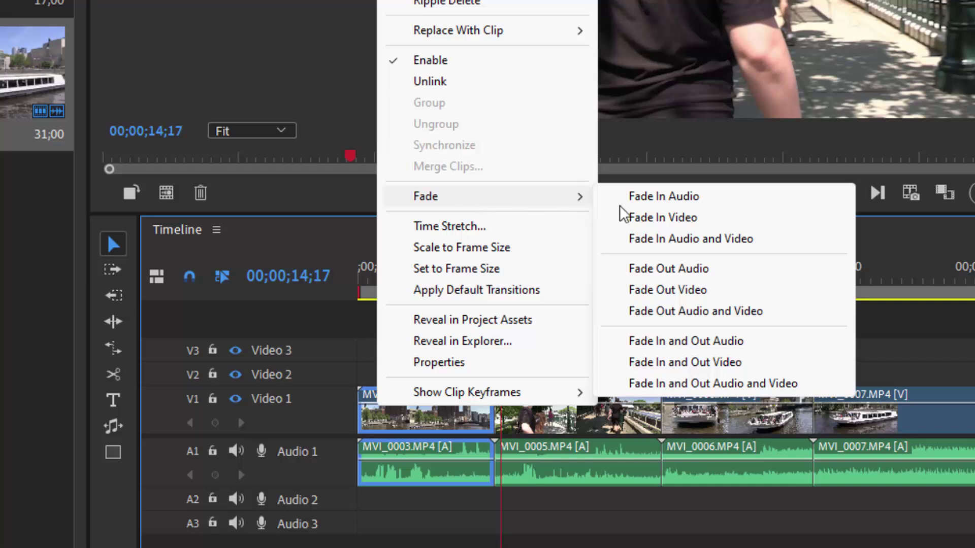
pyautogui.click(678, 217)
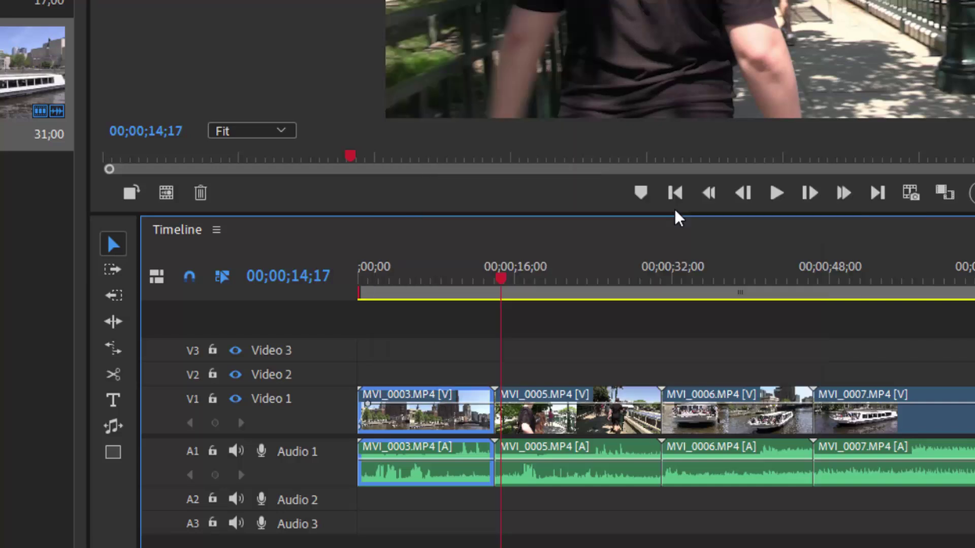
# - Zoom into the timeline, then play and scrub from the start to check MVI_0003's fade-in
pyautogui.click(400, 343)
pyautogui.scroll(4, 399, 343)
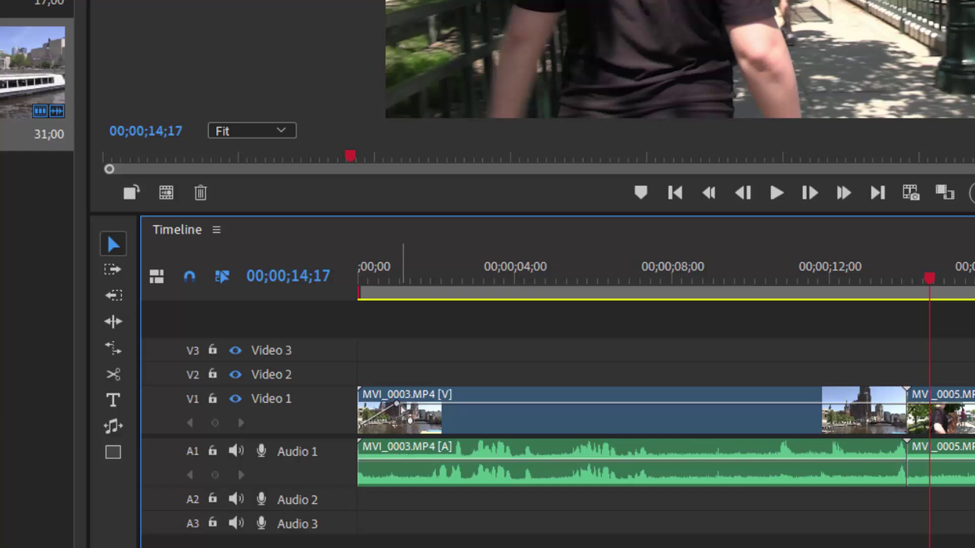
pyautogui.moveTo(399, 408)
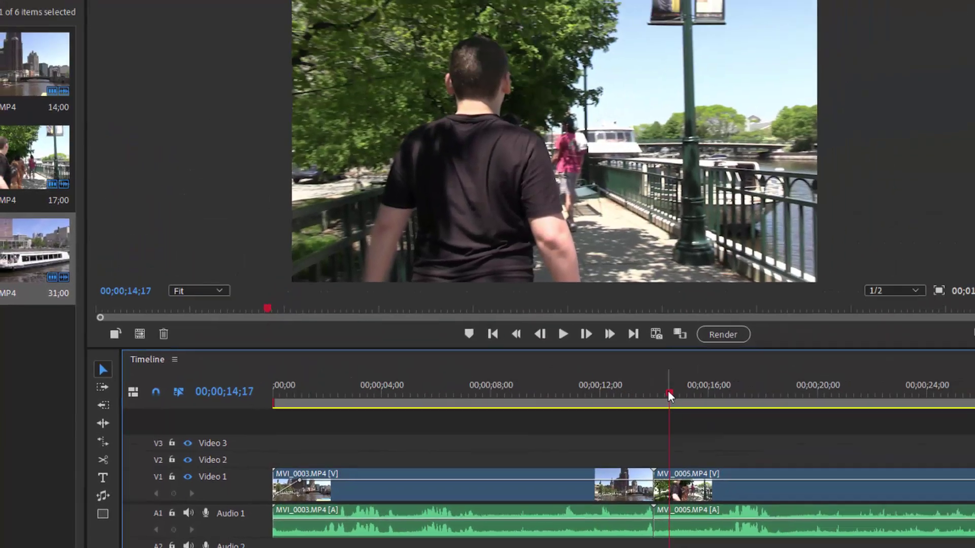
pyautogui.press('Home')
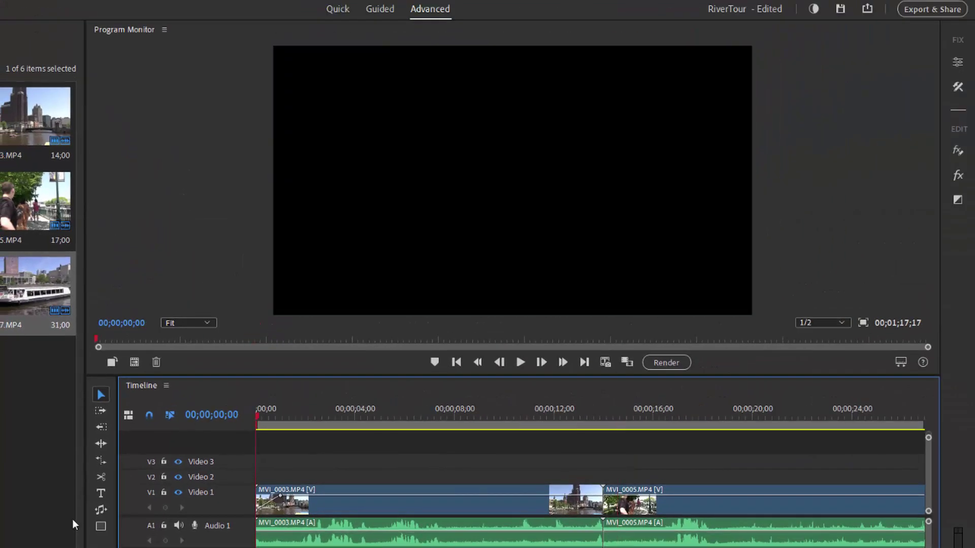
pyautogui.click(520, 363)
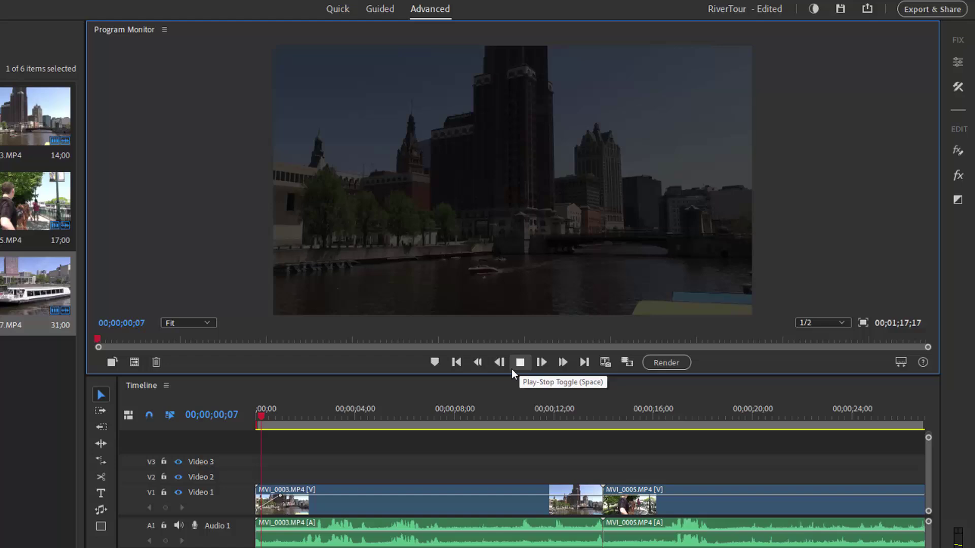
pyautogui.click(514, 361)
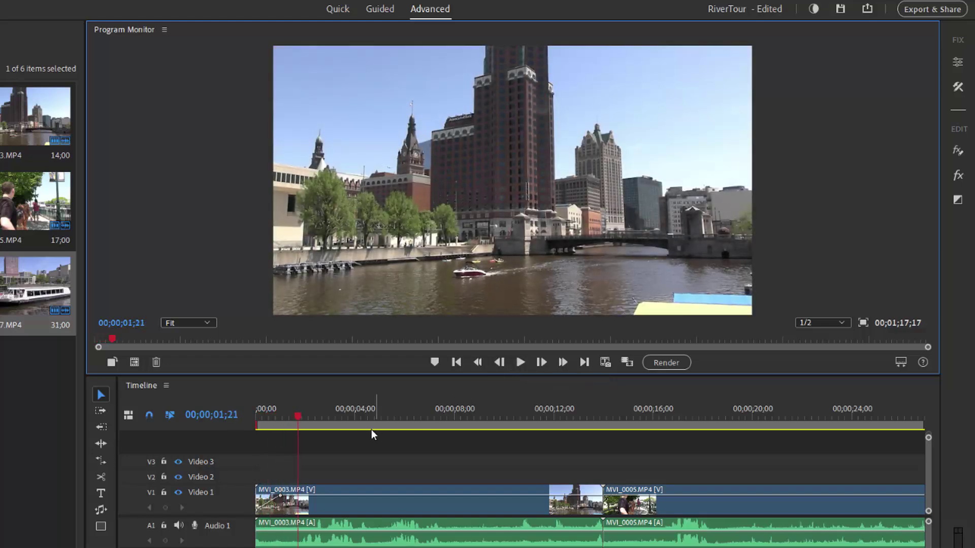
pyautogui.moveTo(297, 416)
pyautogui.mouseDown()
pyautogui.moveTo(265, 426)
pyautogui.moveTo(287, 425)
pyautogui.mouseUp()
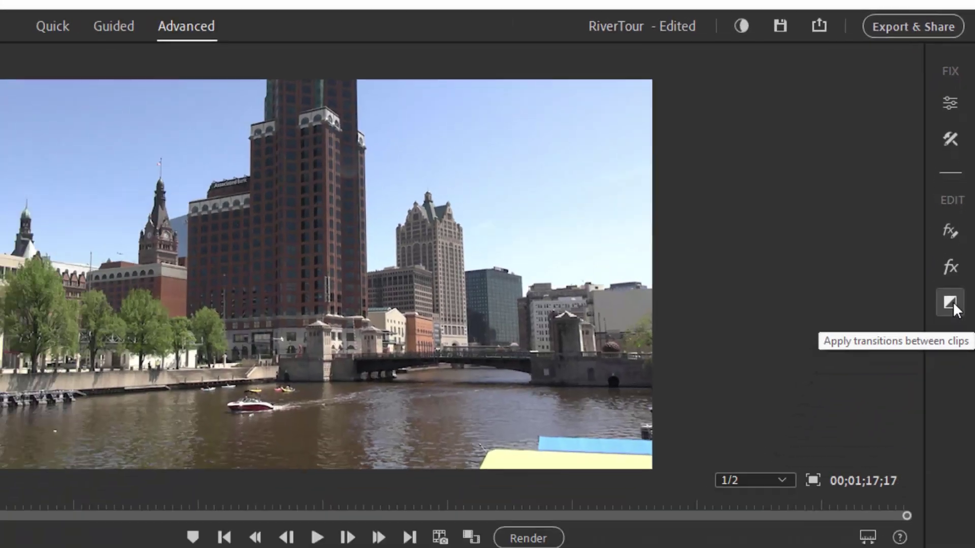
# - Open the Transitions panel and browse the Video Transitions list, like Cube Spin, Curtain and Doors
pyautogui.click(937, 457)
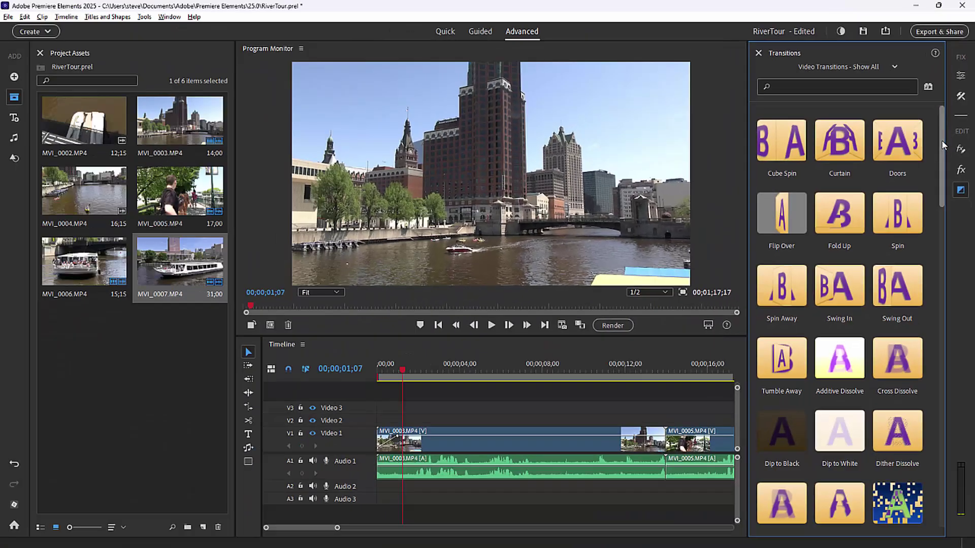
pyautogui.moveTo(942, 145); pyautogui.dragTo(935, 194)
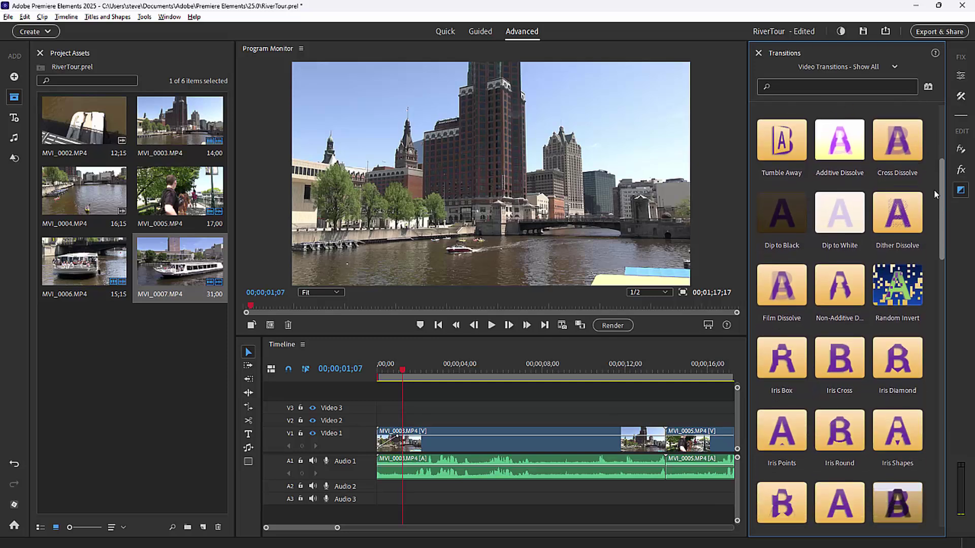
pyautogui.scroll(-3, 930, 204)
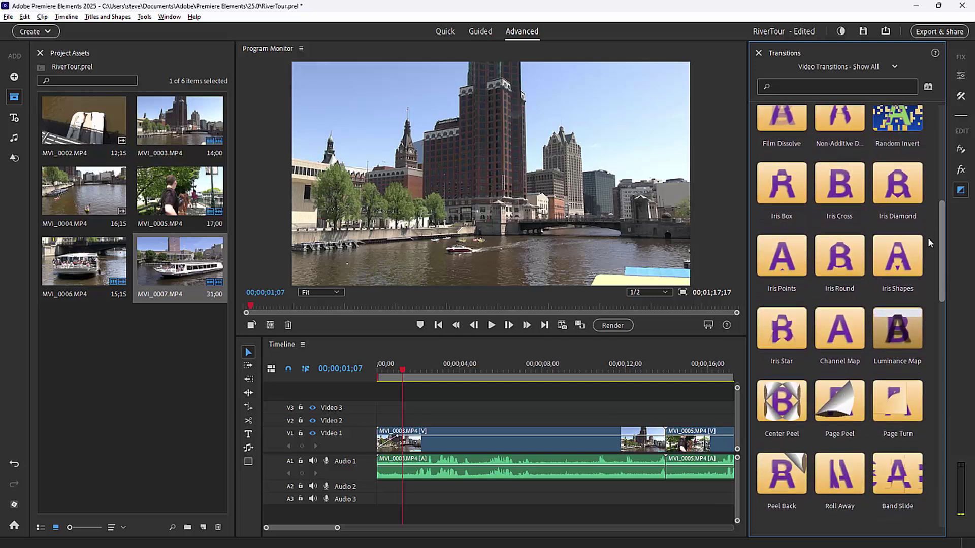
pyautogui.scroll(-10, 927, 237)
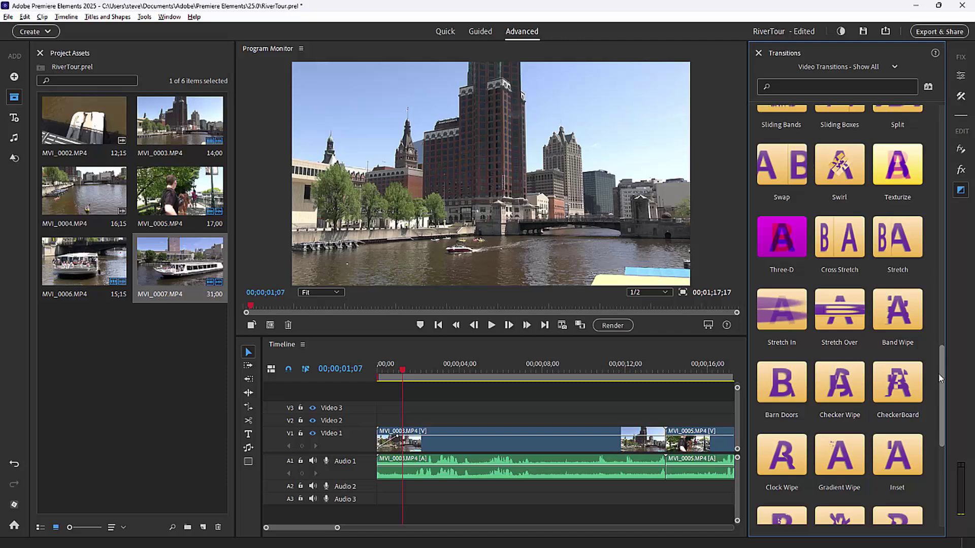
pyautogui.moveTo(938, 373); pyautogui.dragTo(950, 110)
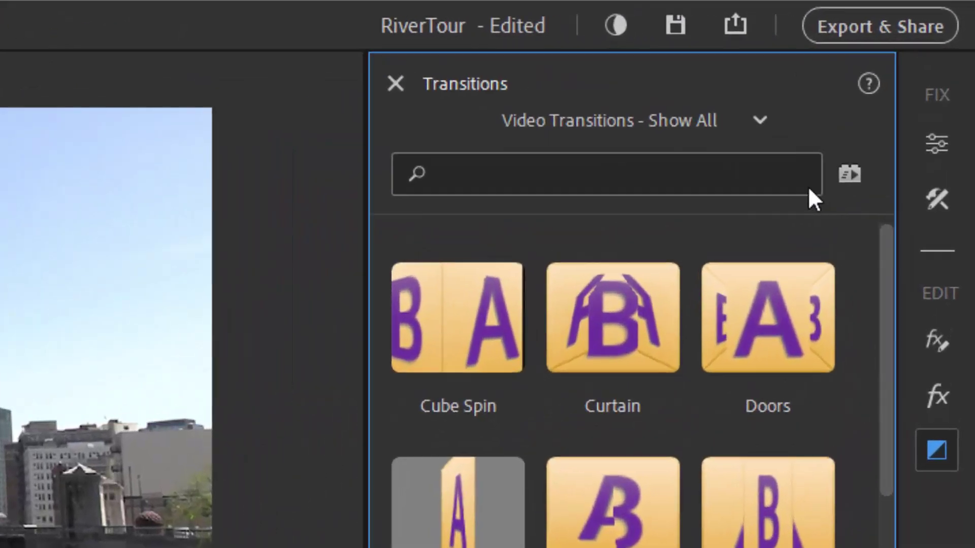
pyautogui.click(696, 120)
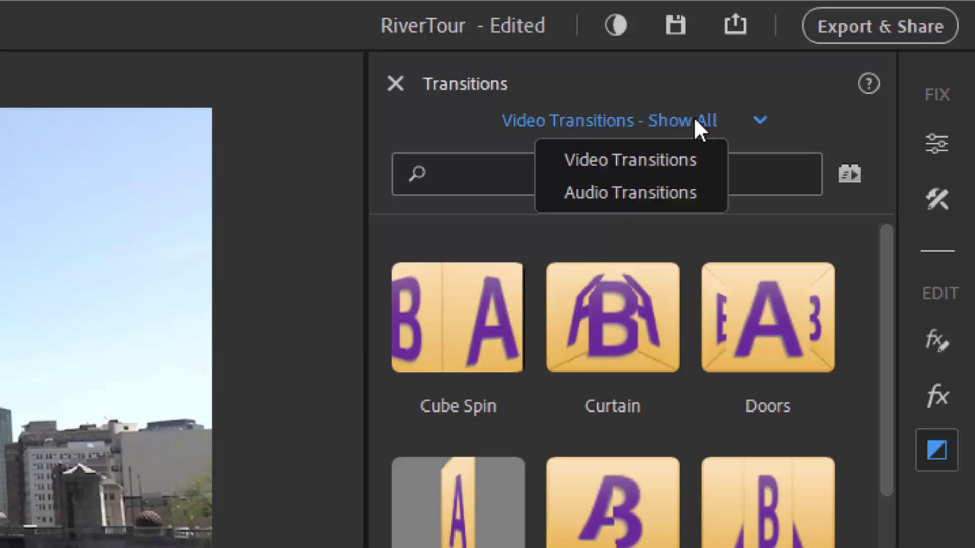
pyautogui.moveTo(678, 160)
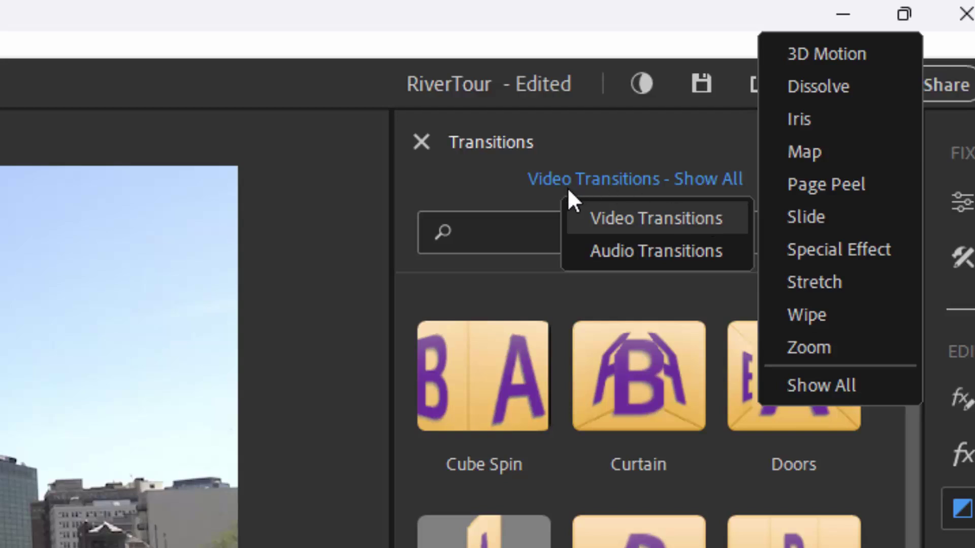
pyautogui.click(507, 219)
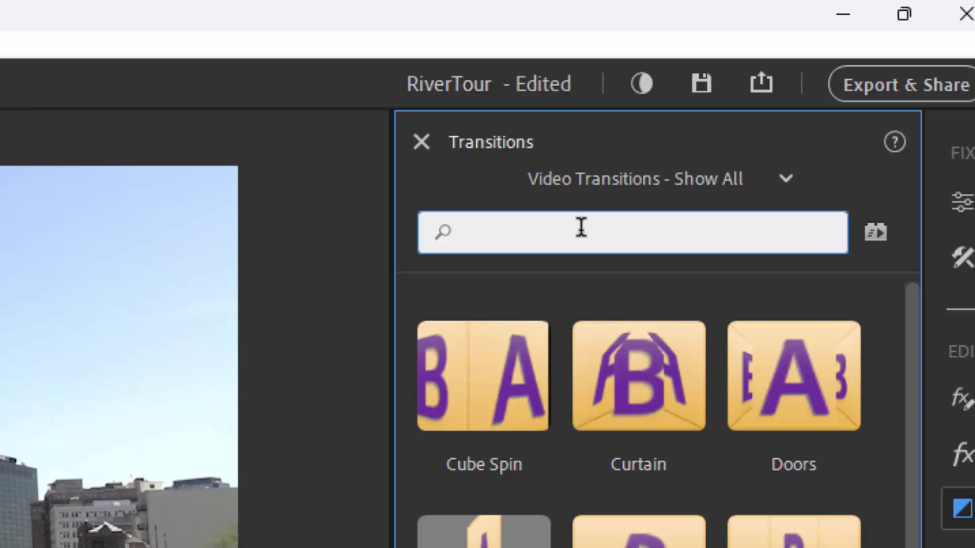
# - Search the transitions library for 'band'
pyautogui.write('ban')
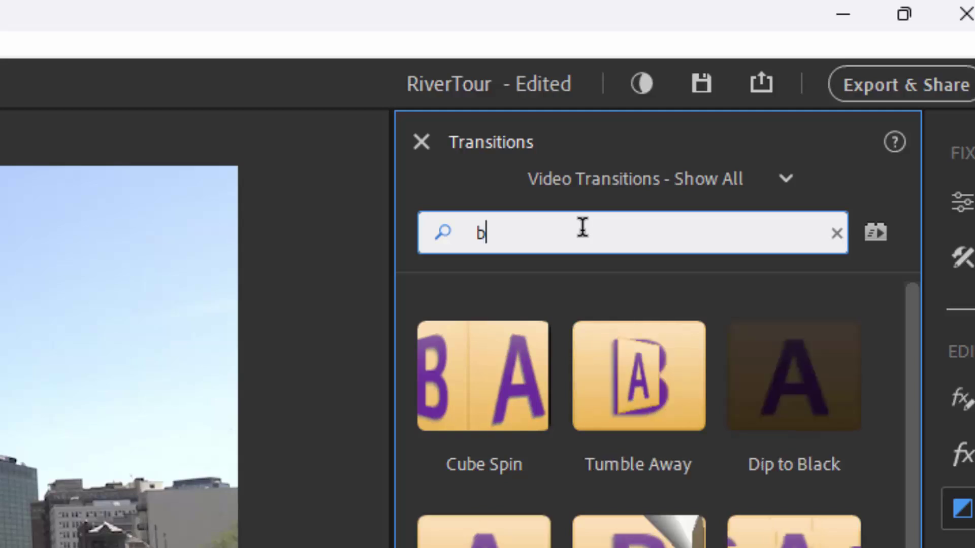
pyautogui.write('d')
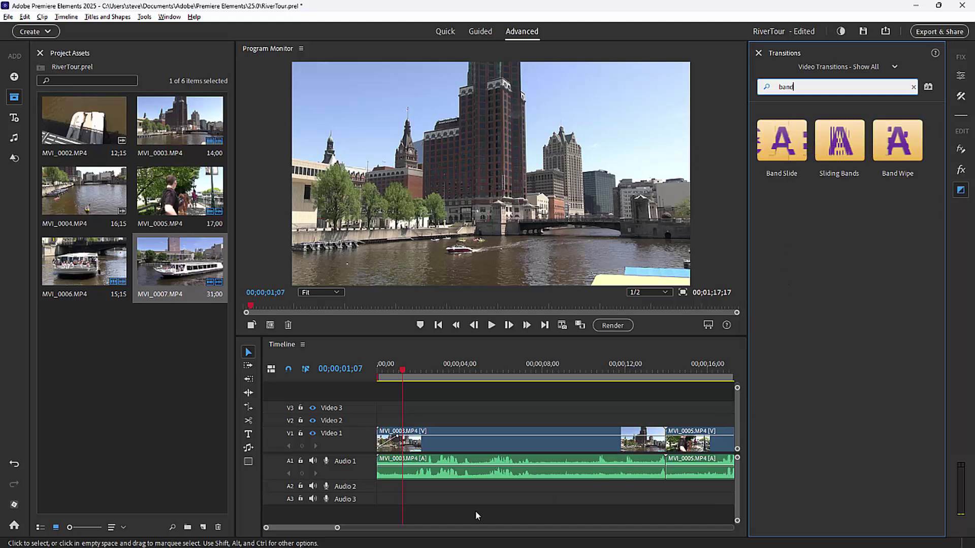
# - Drop Band Slide on the MVI_0005/MVI_0006 cut and trim it to two seconds
pyautogui.moveTo(322, 529); pyautogui.dragTo(337, 528)
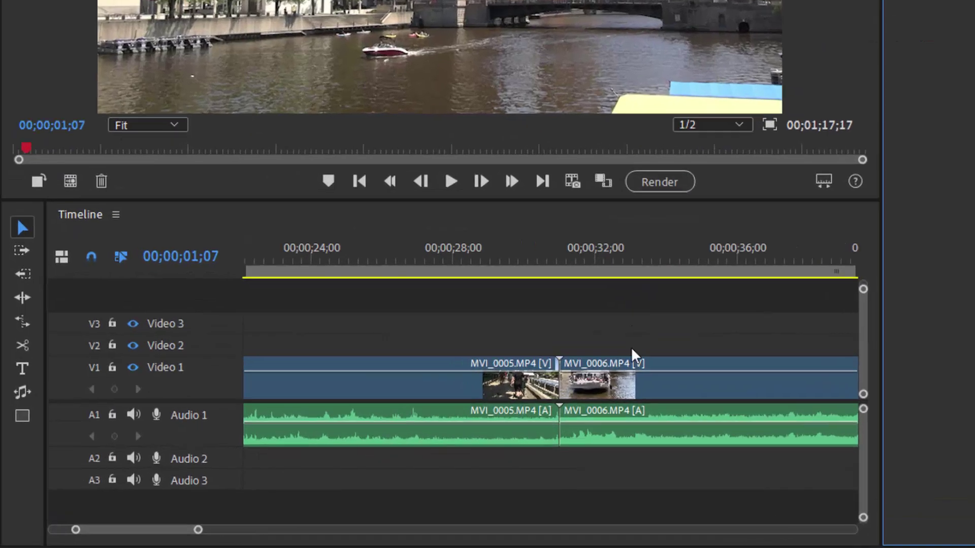
pyautogui.moveTo(632, 346); pyautogui.dragTo(561, 388)
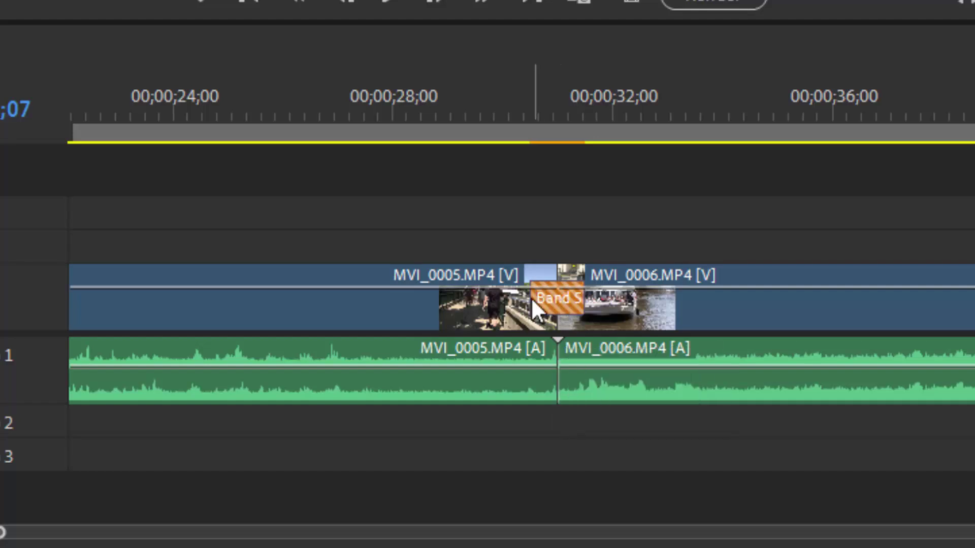
pyautogui.moveTo(537, 297); pyautogui.dragTo(505, 298)
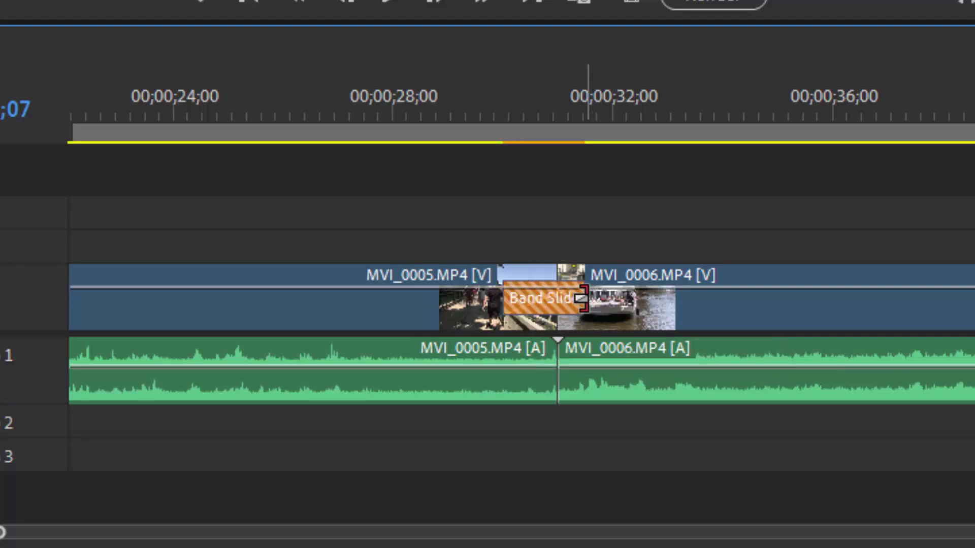
pyautogui.moveTo(586, 299); pyautogui.dragTo(604, 299)
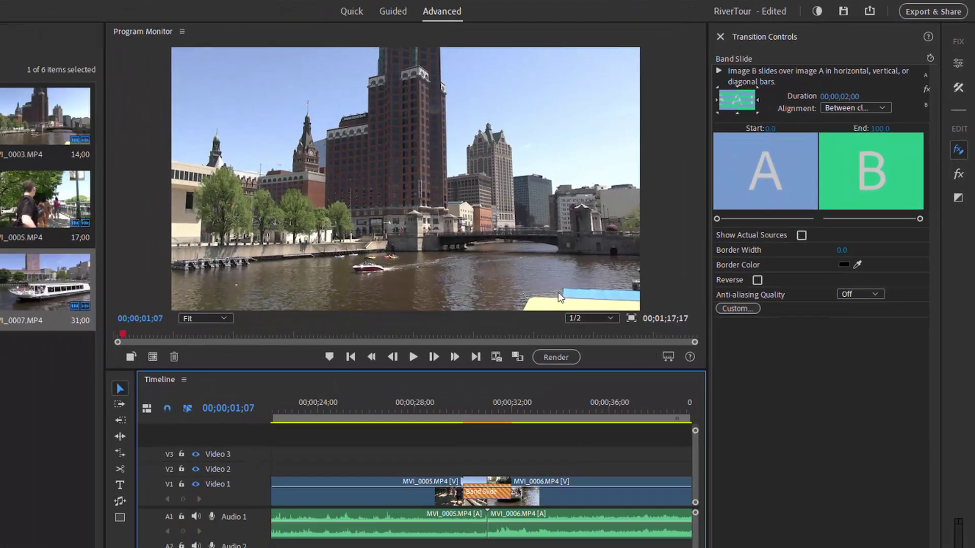
pyautogui.click(457, 402)
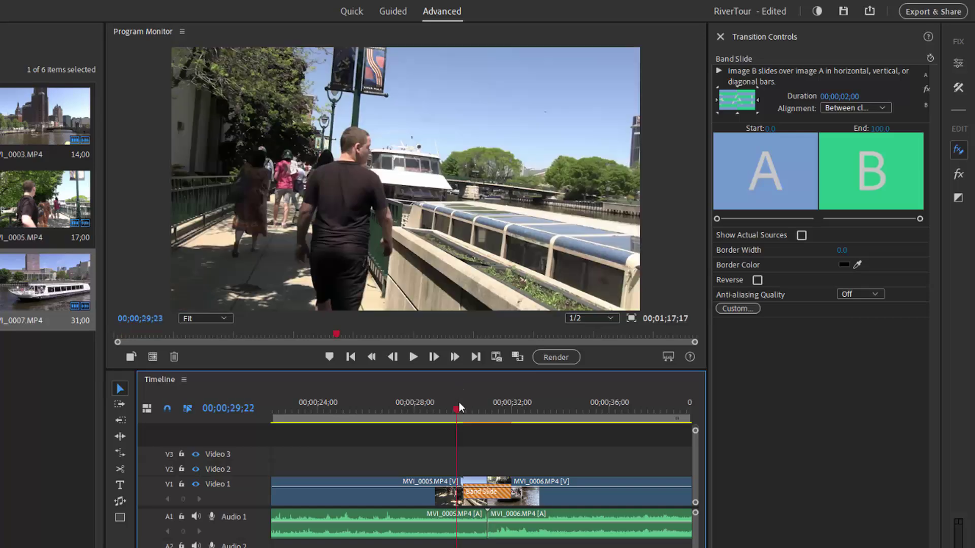
pyautogui.click(413, 358)
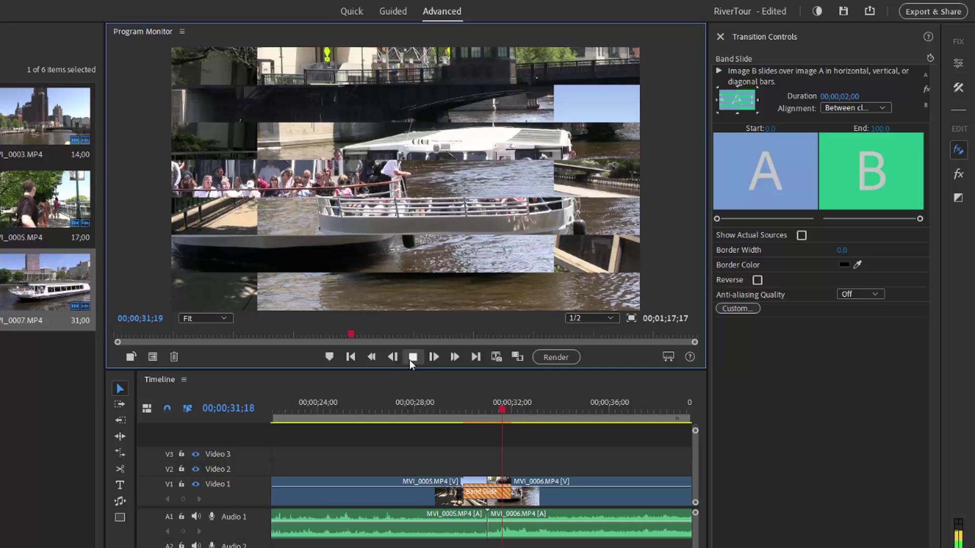
pyautogui.click(410, 357)
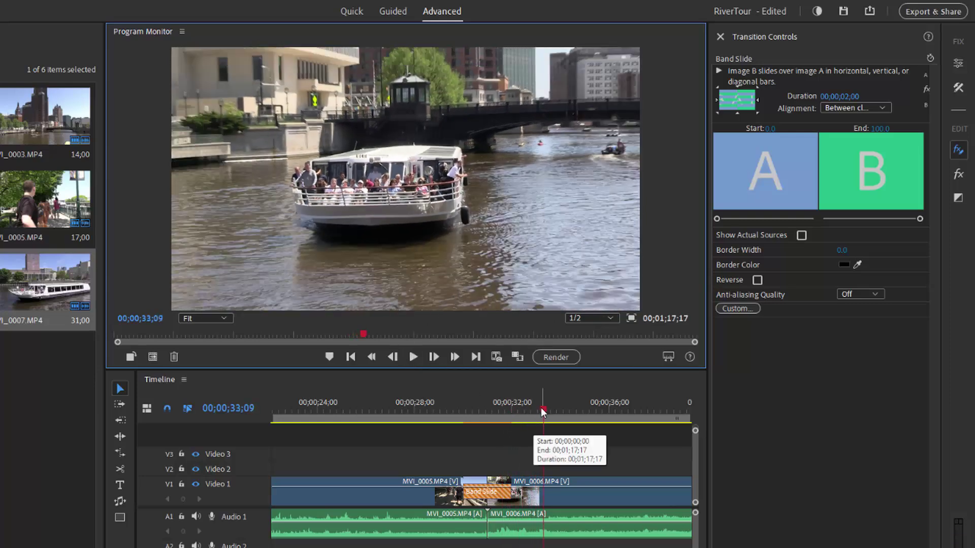
pyautogui.moveTo(541, 407); pyautogui.dragTo(489, 394)
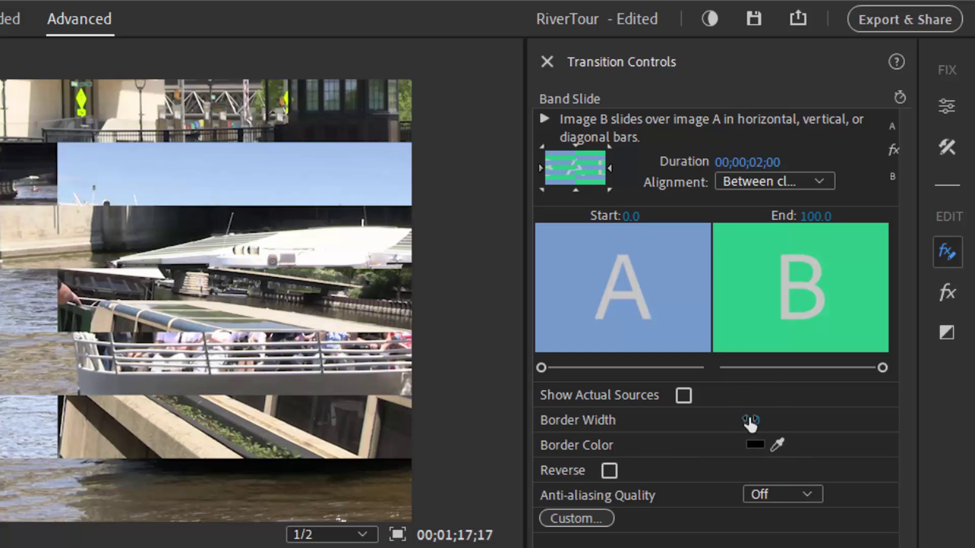
pyautogui.moveTo(748, 422); pyautogui.dragTo(812, 422)
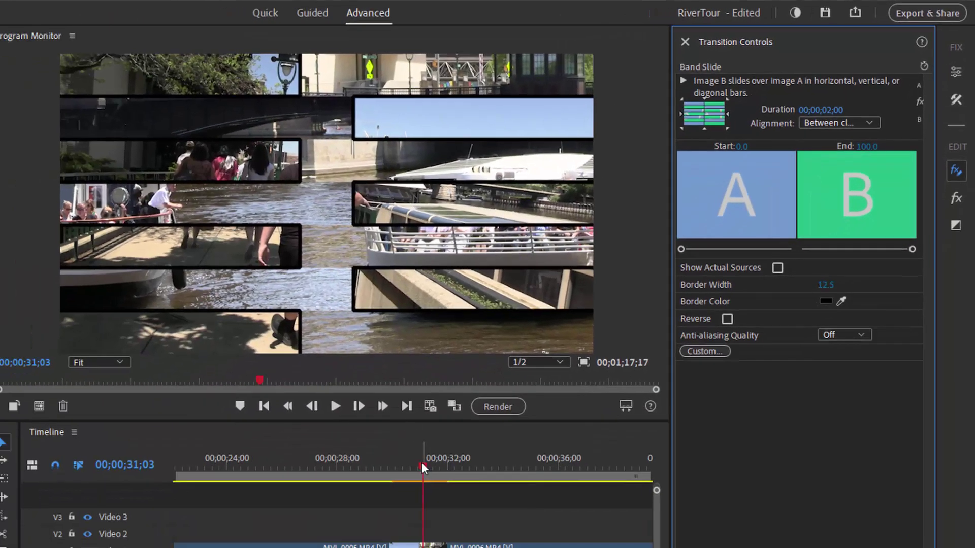
pyautogui.moveTo(421, 465)
pyautogui.mouseDown()
pyautogui.moveTo(413, 461)
pyautogui.moveTo(432, 462)
pyautogui.moveTo(424, 461)
pyautogui.mouseUp()
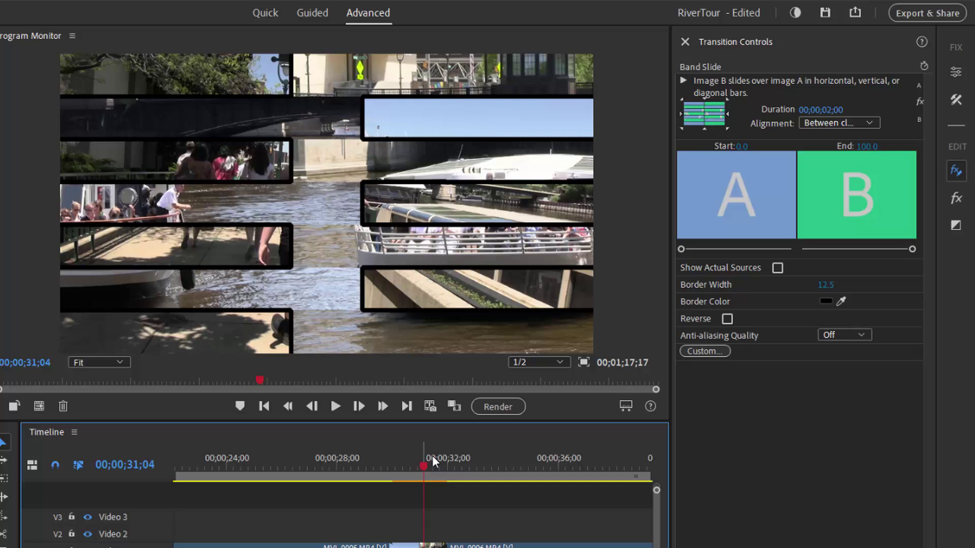
pyautogui.click(827, 286)
pyautogui.write('0')
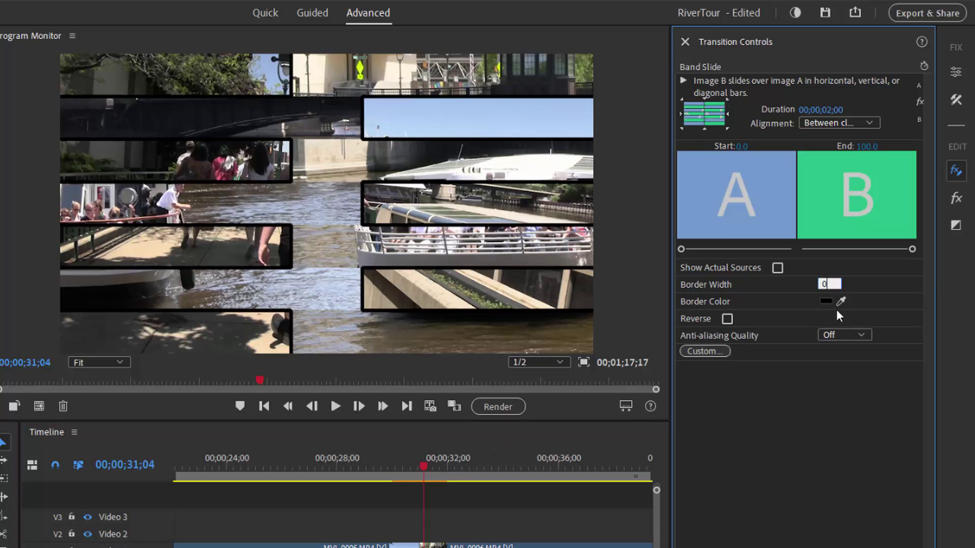
pyautogui.click(830, 373)
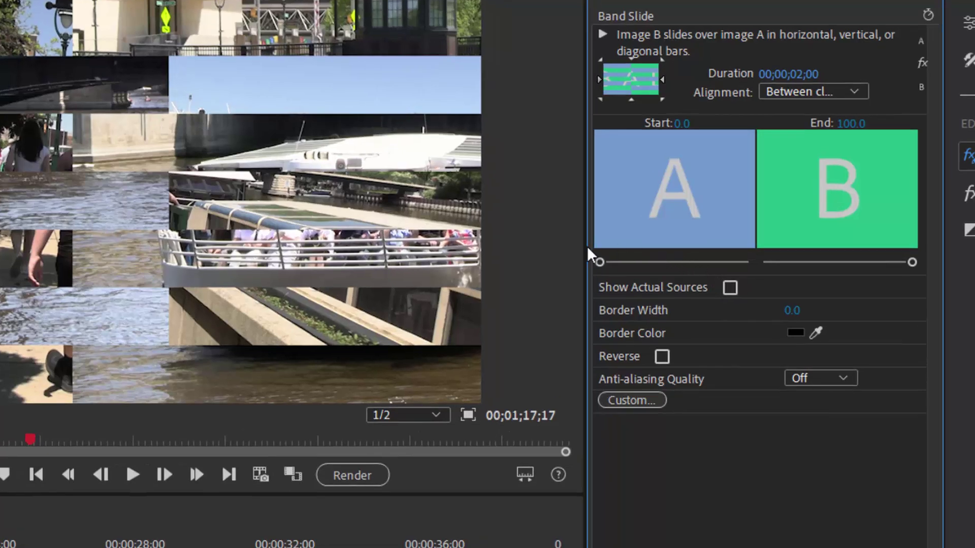
# - Set Band Slide's custom number of bands to 32, then preview it backward and forward
pyautogui.click(638, 401)
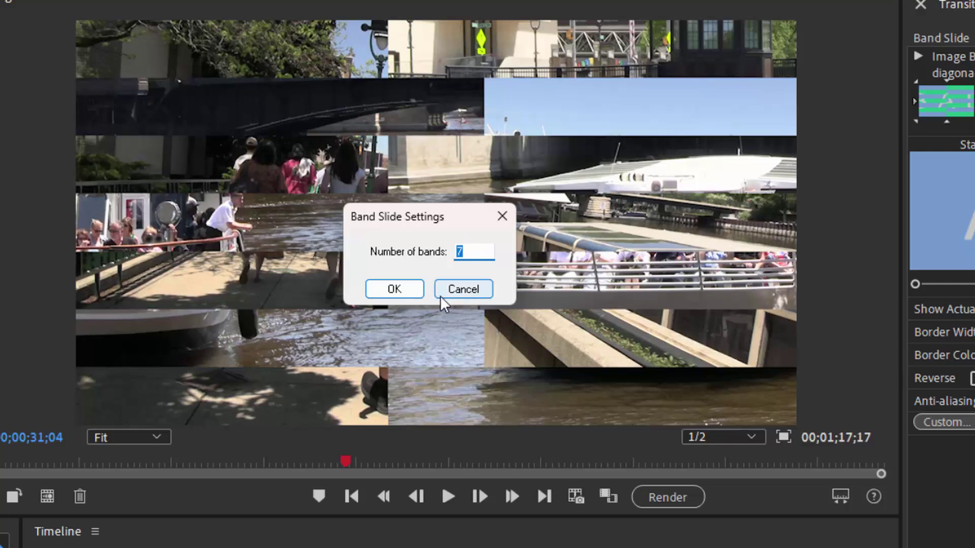
pyautogui.write('32')
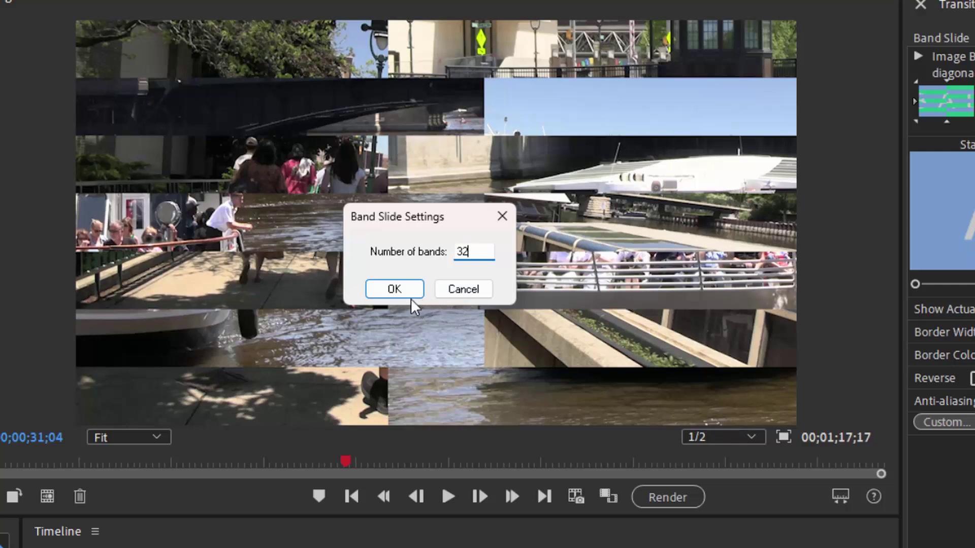
pyautogui.click(395, 290)
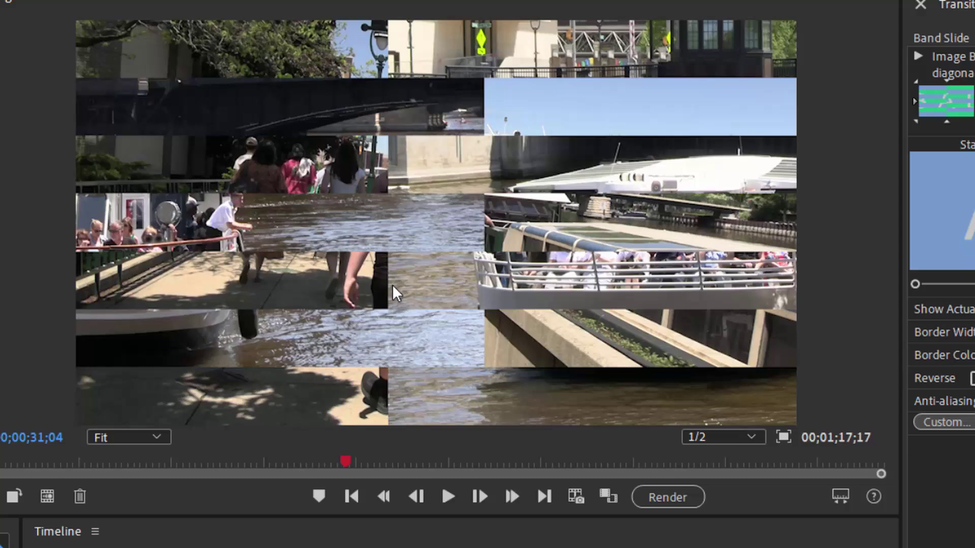
pyautogui.press('j')
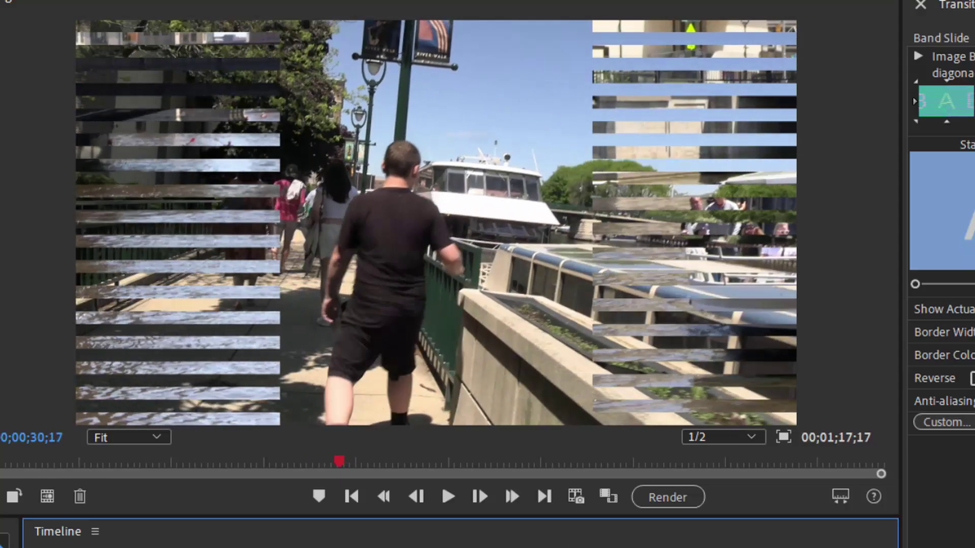
pyautogui.press('l')
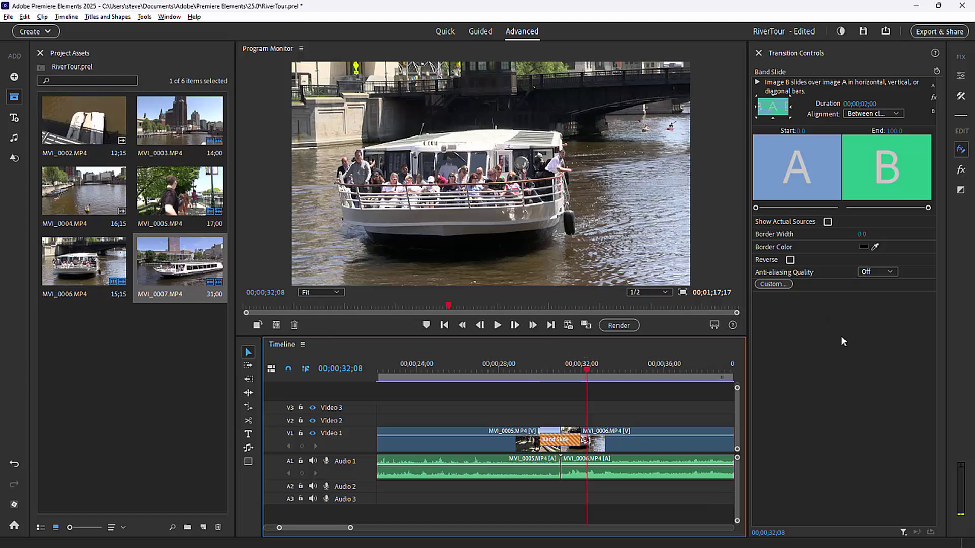
# - Switch the Transitions panel to the Audio Transitions – Crossfade category
pyautogui.click(960, 170)
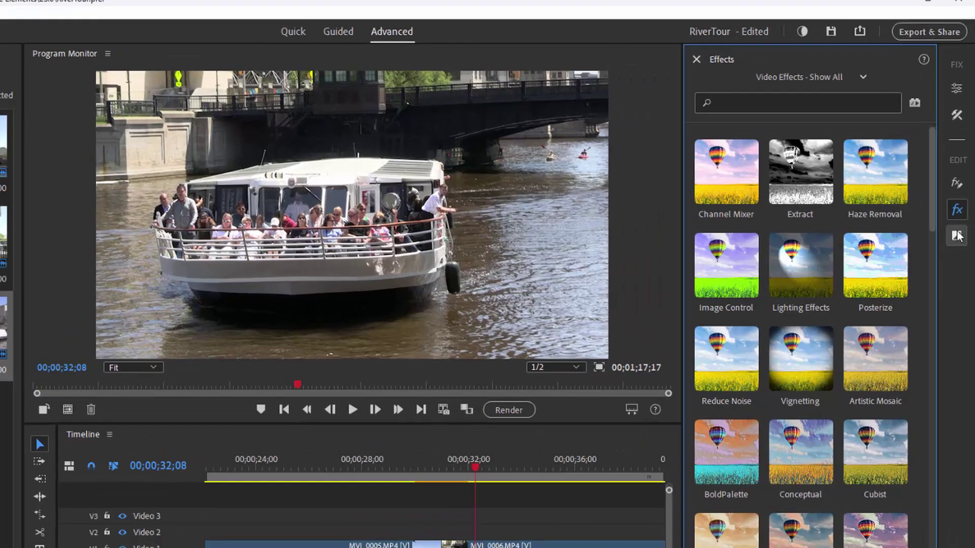
pyautogui.click(957, 235)
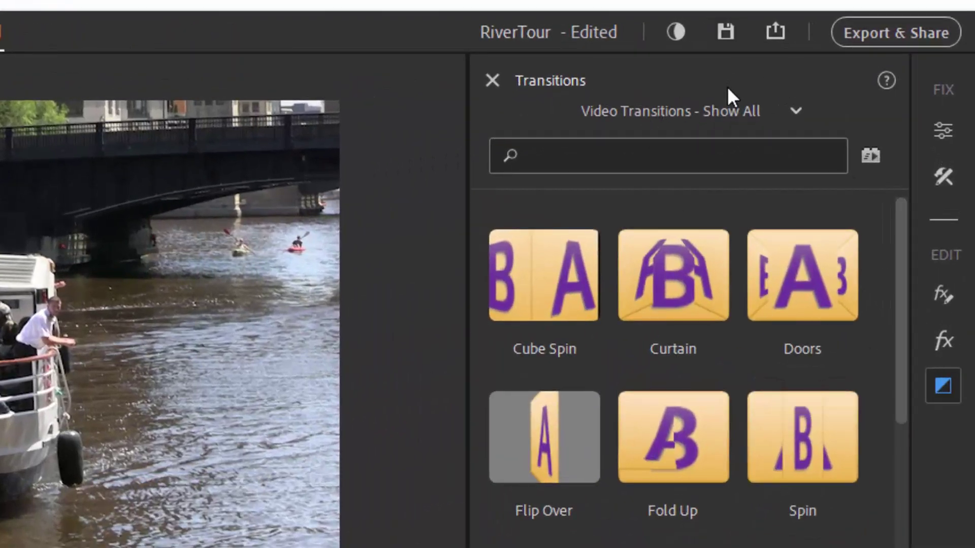
pyautogui.click(712, 104)
pyautogui.moveTo(681, 166)
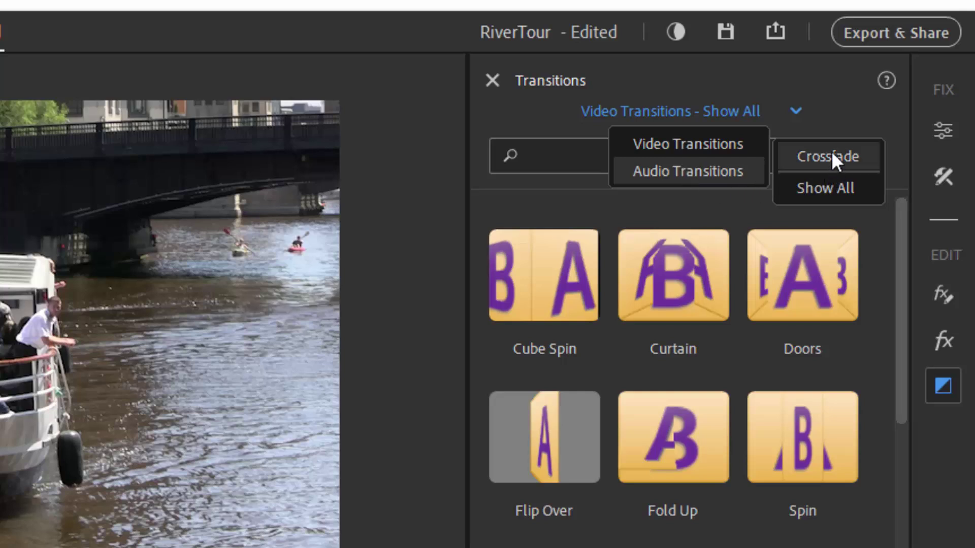
pyautogui.click(830, 156)
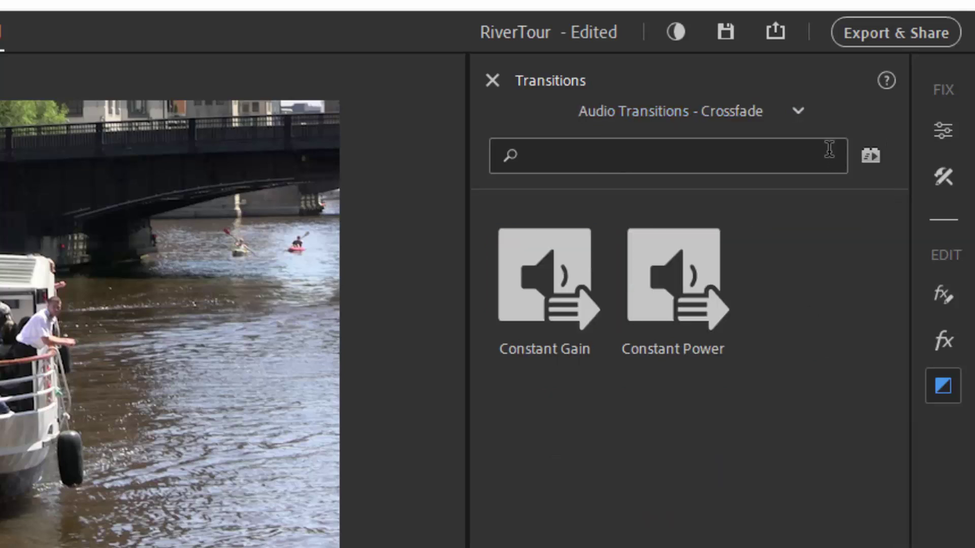